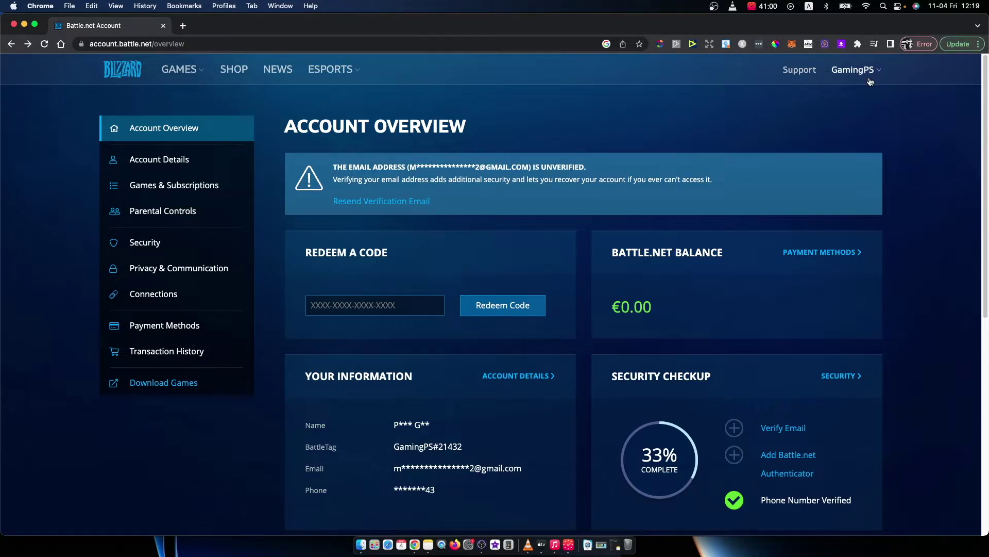
{"action": "scroll", "coordinate": [850, 89], "scroll_direction": "down", "scroll_amount": 1}
{"action": "scroll", "coordinate": [849, 93], "scroll_direction": "up", "scroll_amount": 1}
Step: Go to Account Details and start updating the account's email address
{"action": "left_click", "coordinate": [143, 160]}
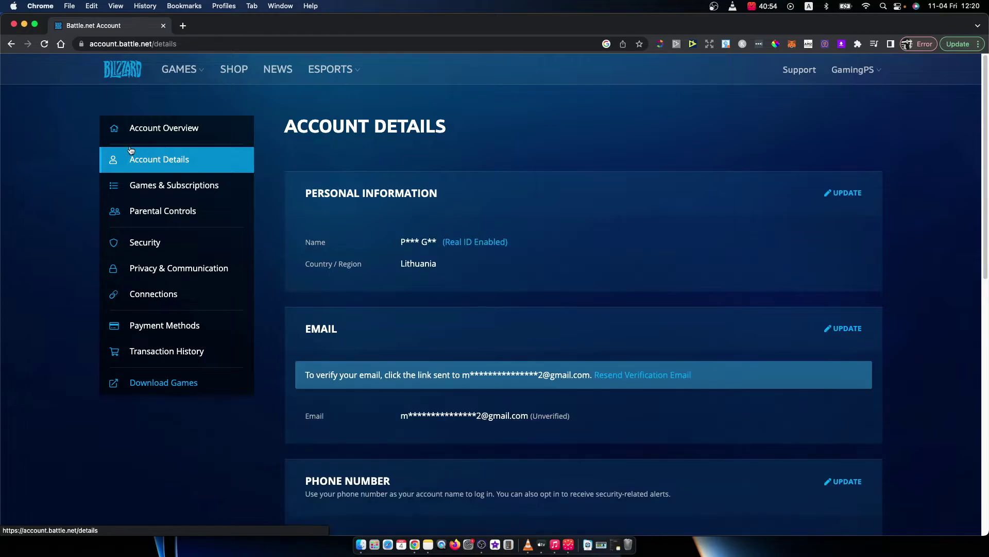
{"action": "scroll", "coordinate": [360, 196], "scroll_direction": "down", "scroll_amount": 2}
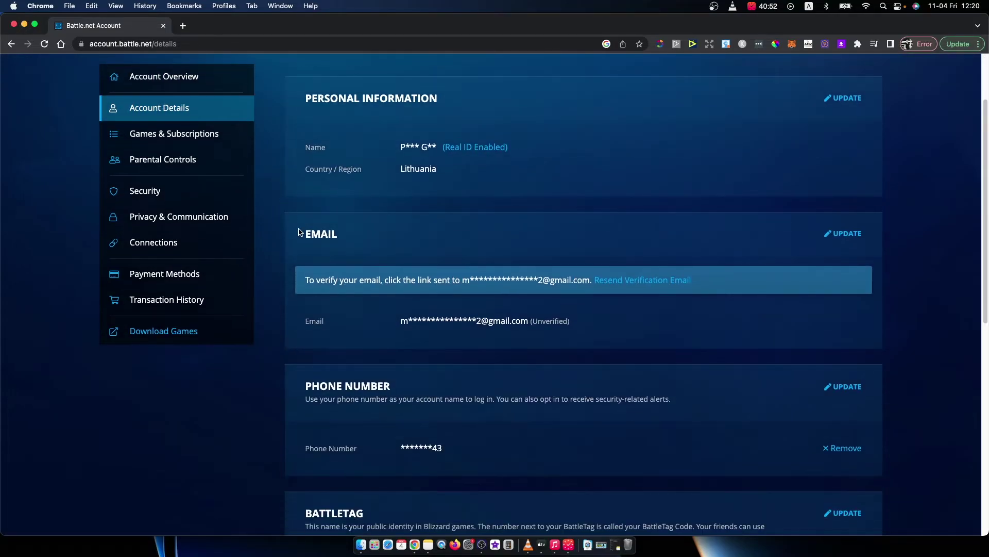
{"action": "left_click", "coordinate": [843, 233]}
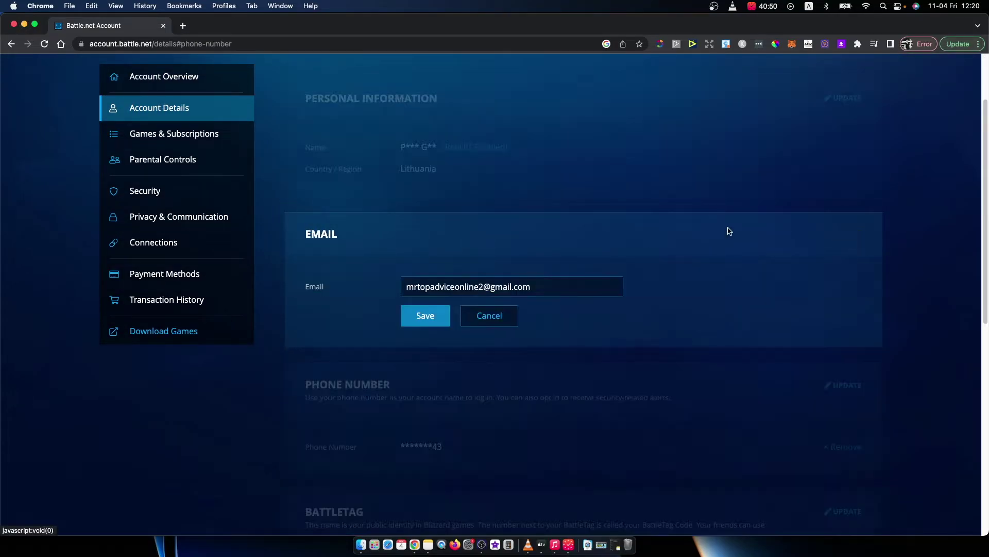
Step: Remove the 2 just before the @ in the email address and save it
{"action": "left_click", "coordinate": [464, 288]}
{"action": "double_click", "coordinate": [481, 287]}
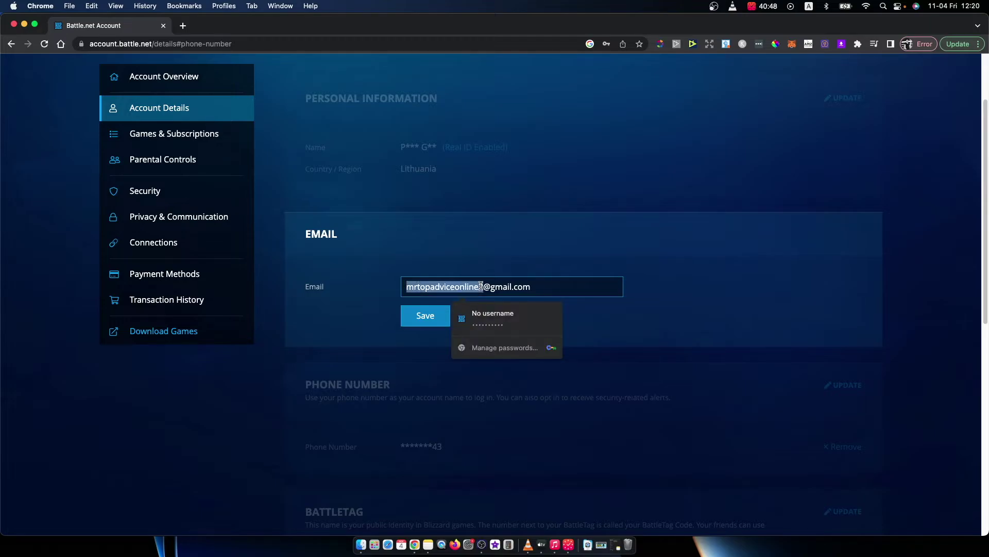
{"action": "left_click", "coordinate": [485, 288]}
{"action": "key", "text": "BackSpace"}
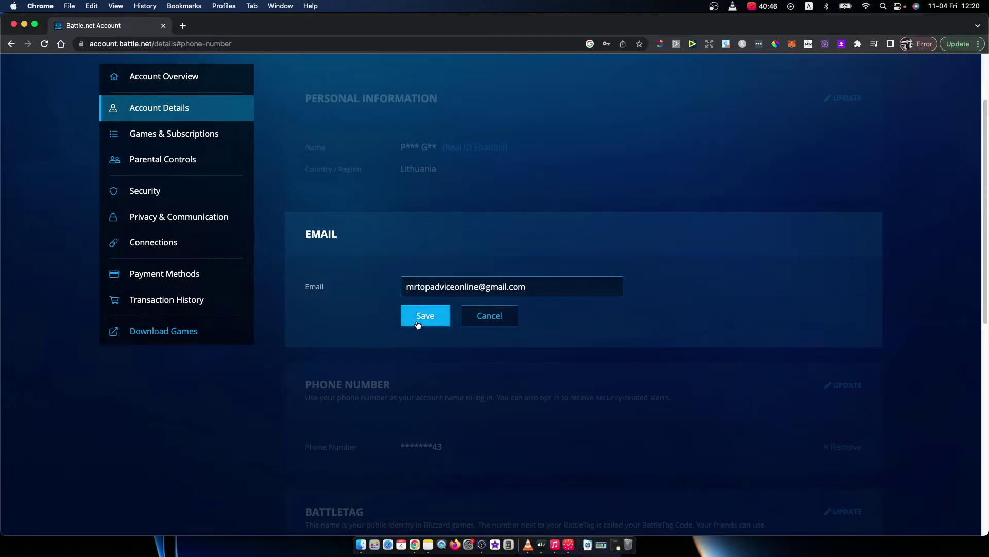
{"action": "left_click", "coordinate": [416, 321]}
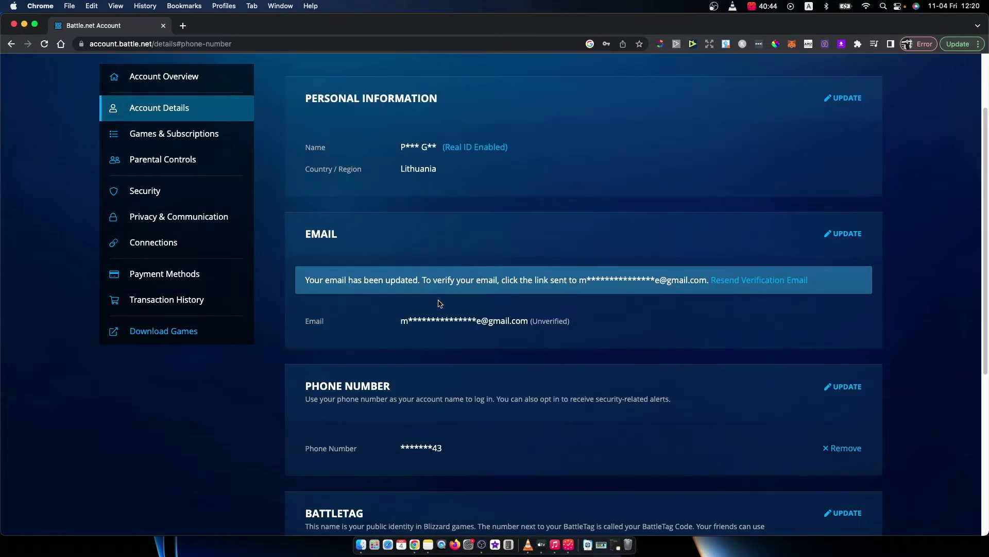